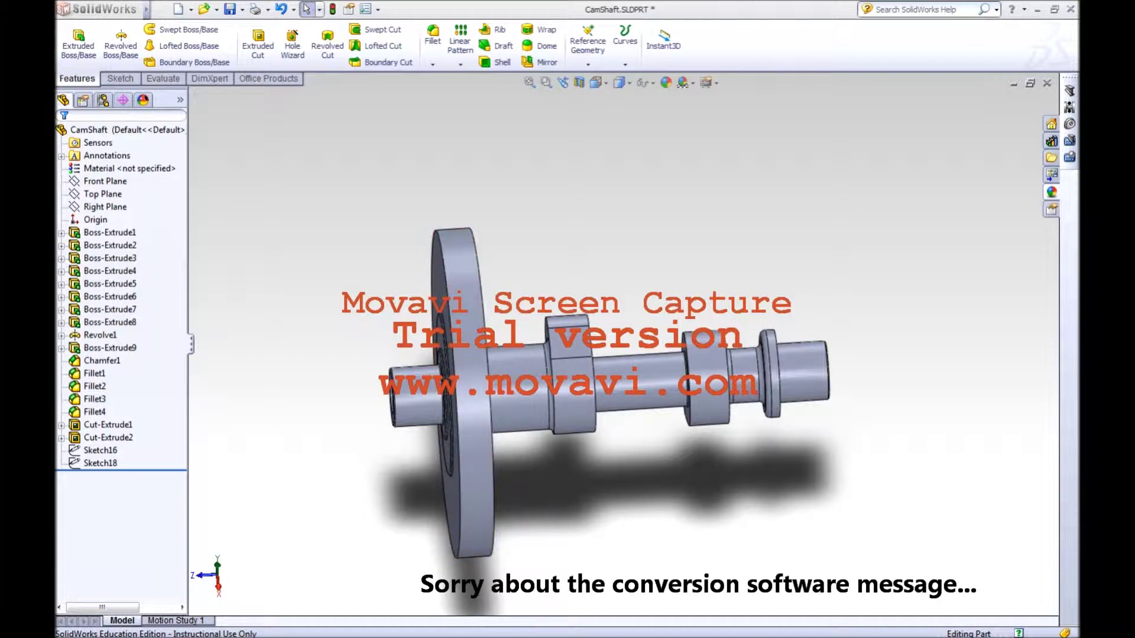
middle_click_drag(475, 425, 560, 469)
scroll(567, 414, "up", 4)
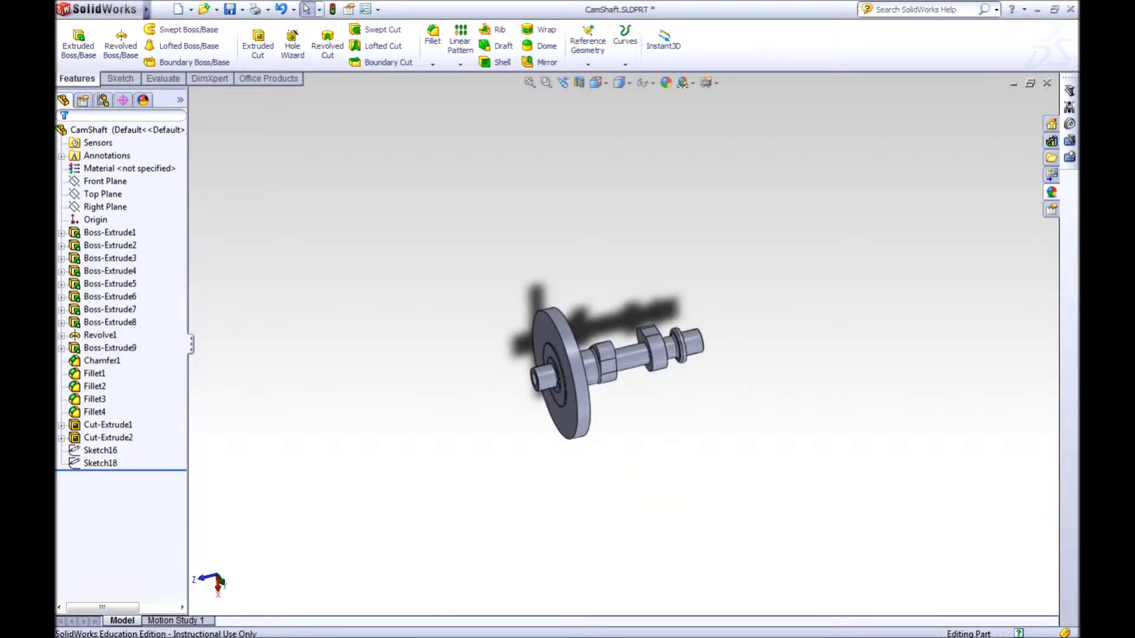
middle_click_drag(560, 414, 607, 375)
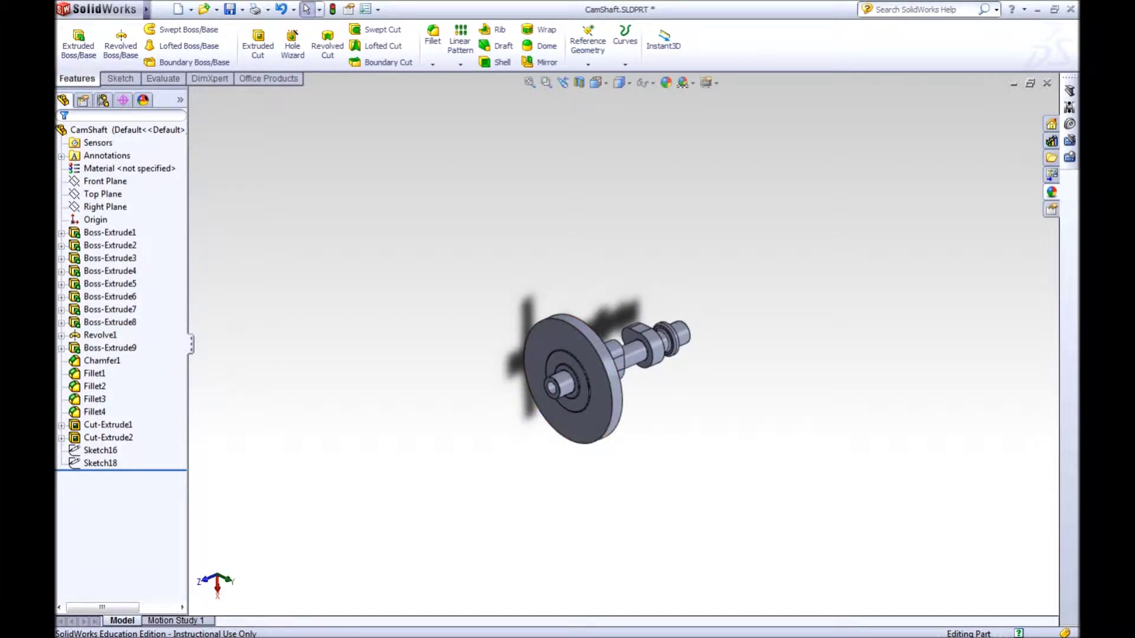
middle_click_drag(662, 355, 562, 381)
scroll(550, 310, "down", 4)
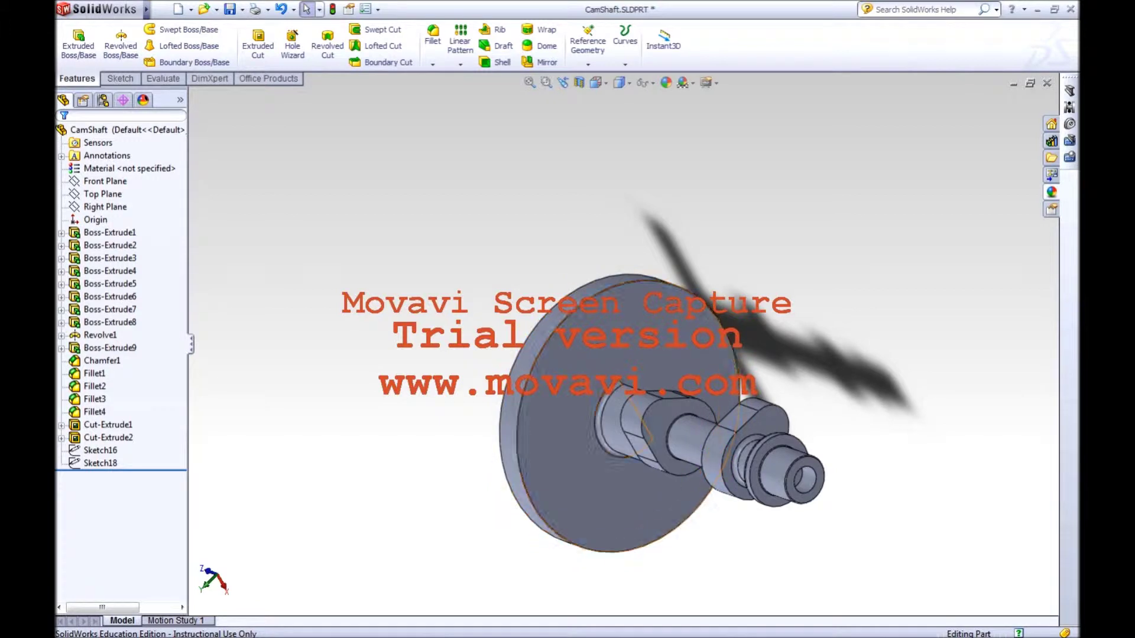
Show the two tooth profile sketches, Sketch16 and Sketch18, on the opposite faces of the large disc.
mouse_move(591, 378)
middle_mouse_down()
mouse_move(508, 393)
mouse_move(596, 414)
mouse_move(473, 331)
mouse_move(597, 378)
middle_mouse_up()
left_click(100, 450)
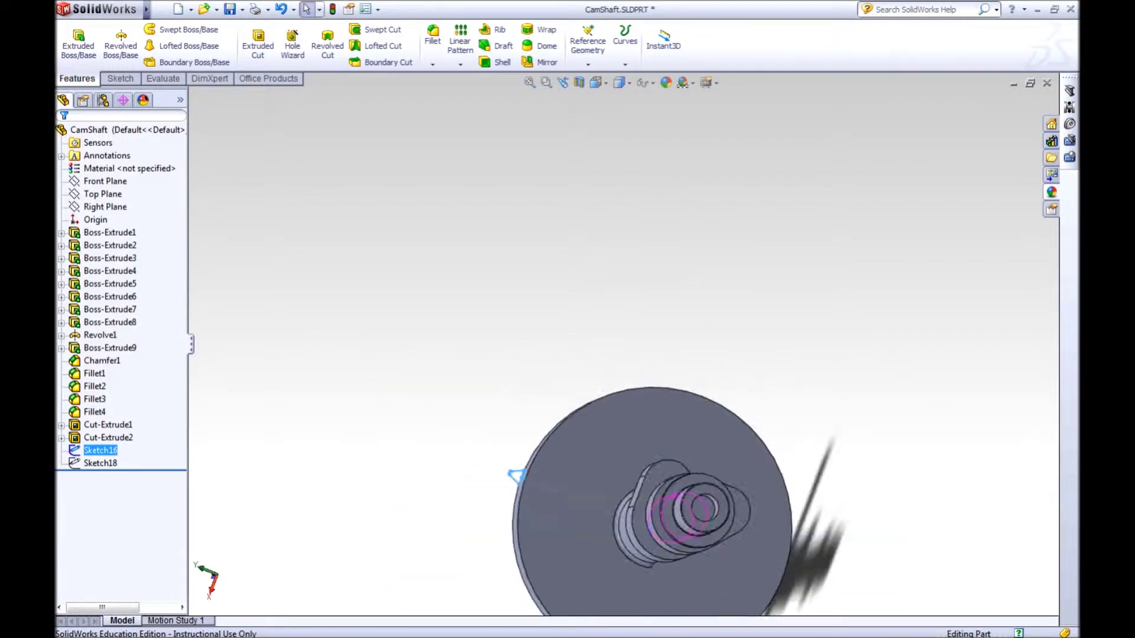
right_click(600, 357)
left_click(674, 334)
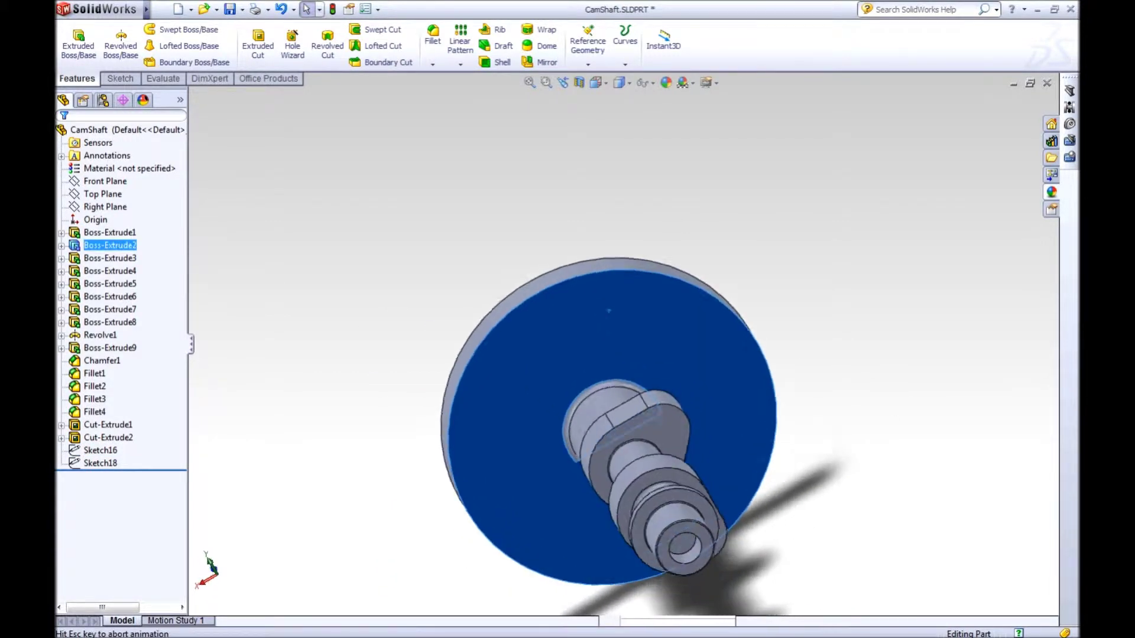
left_click(100, 450)
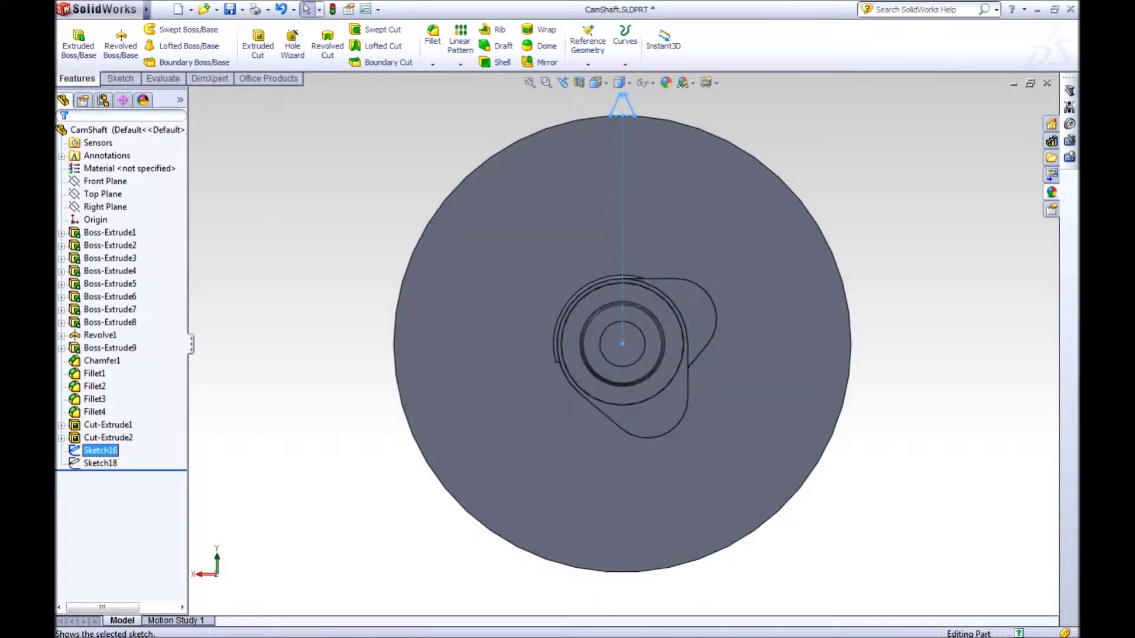
scroll(588, 456, "up", 3)
scroll(639, 218, "down", 5)
middle_click_drag(644, 327, 712, 384)
left_click(99, 463)
right_click(100, 462)
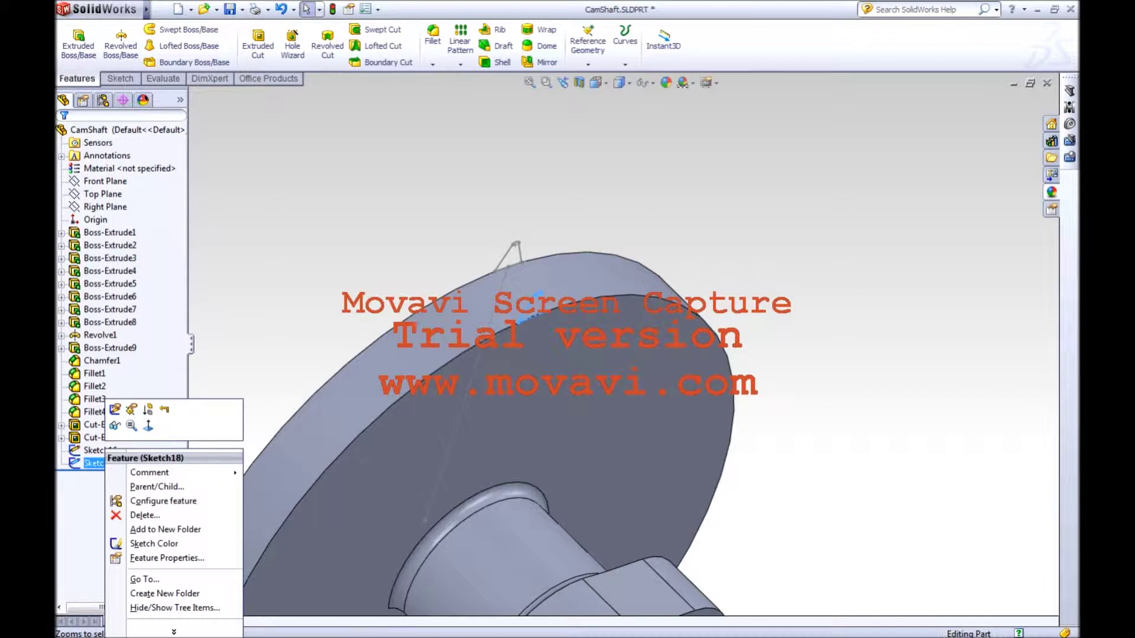
left_click(115, 425)
mouse_move(567, 304)
middle_mouse_down()
mouse_move(514, 266)
mouse_move(526, 290)
middle_mouse_up()
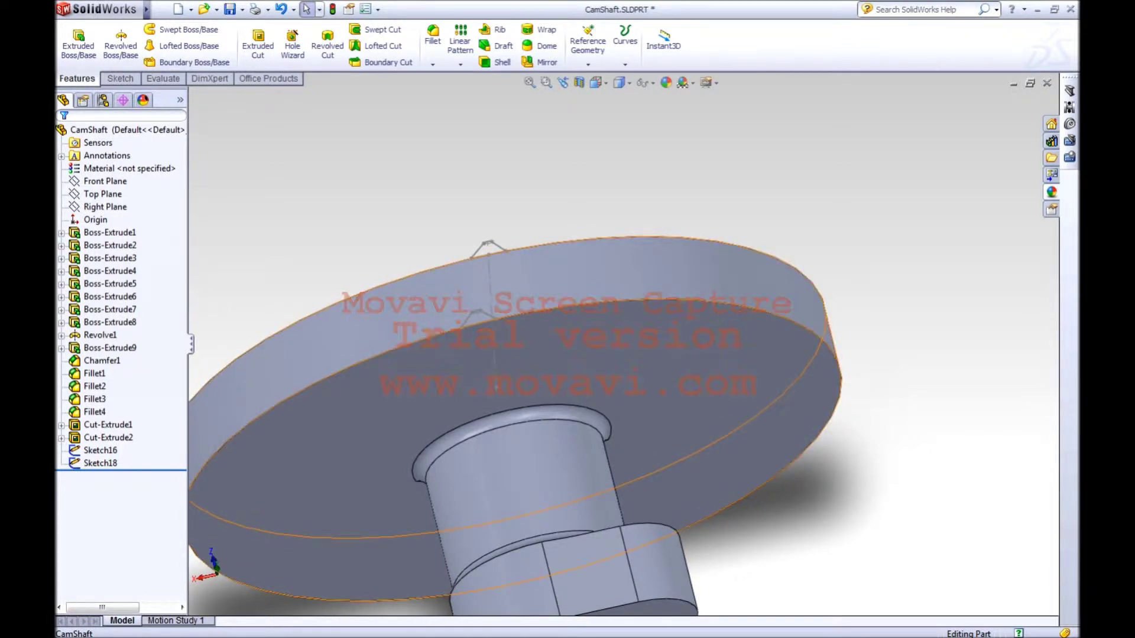
left_click(120, 79)
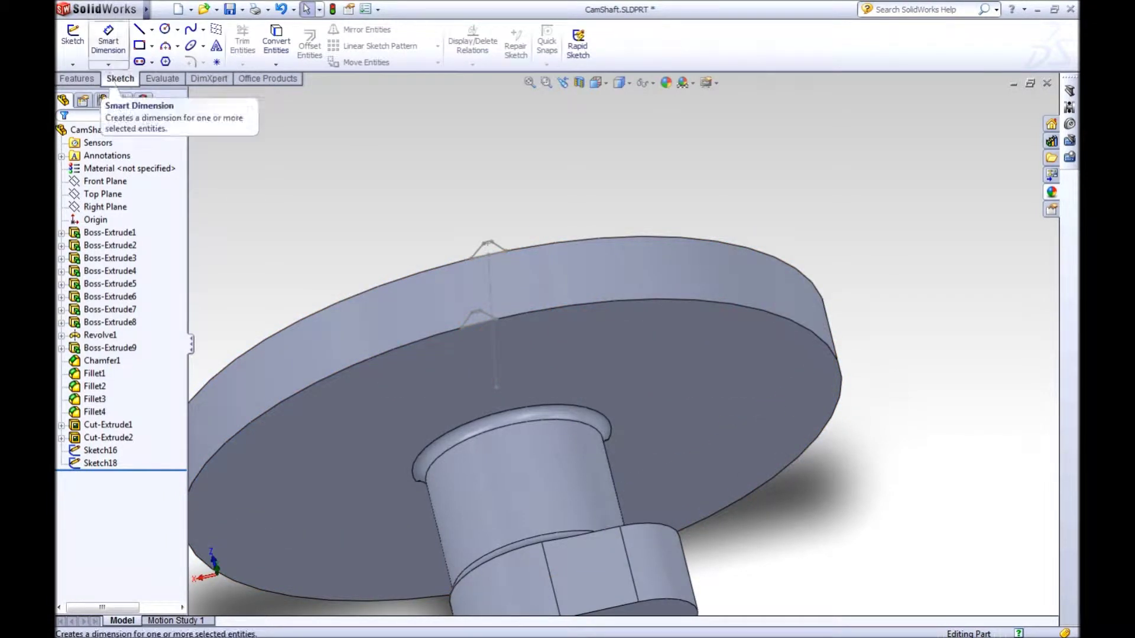
left_click(167, 48)
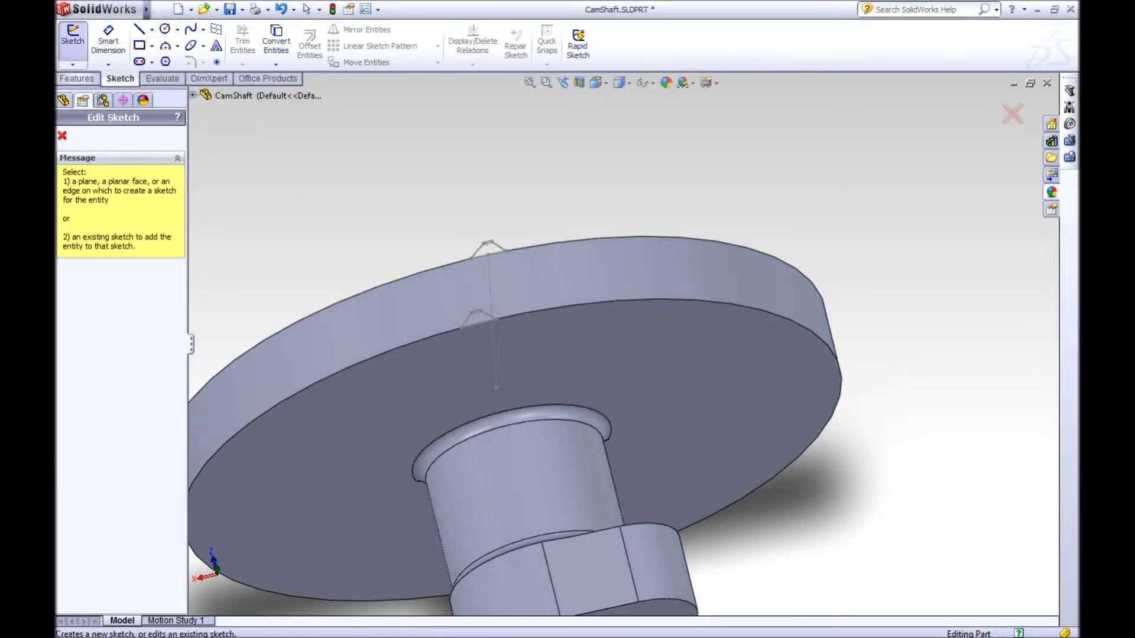
left_click(76, 78)
middle_click_drag(503, 354, 544, 313)
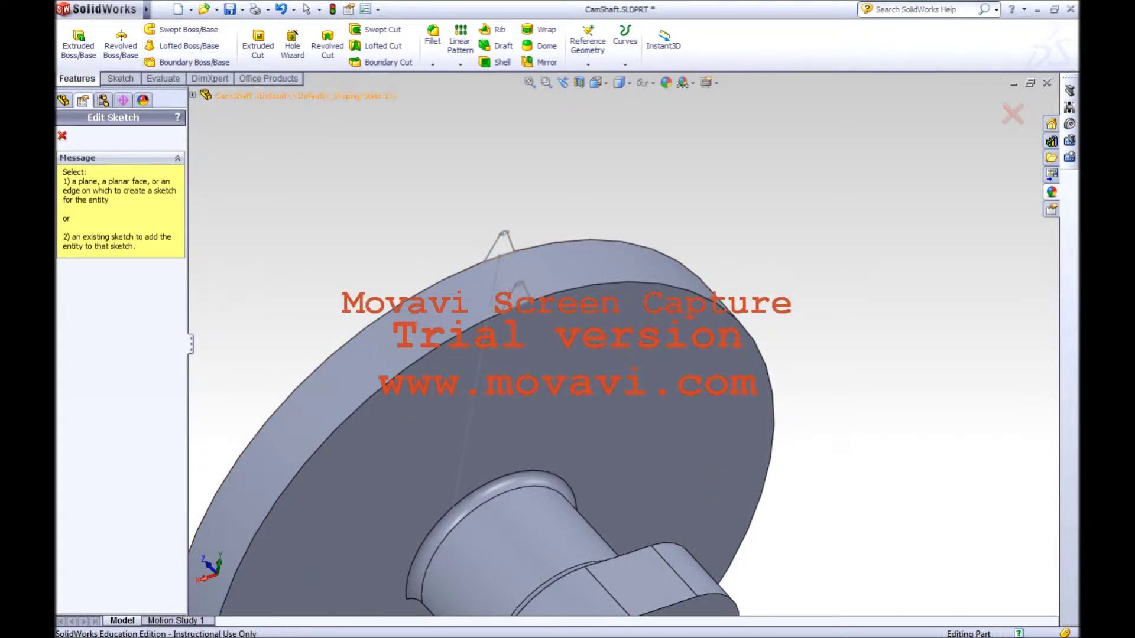
left_click(62, 136)
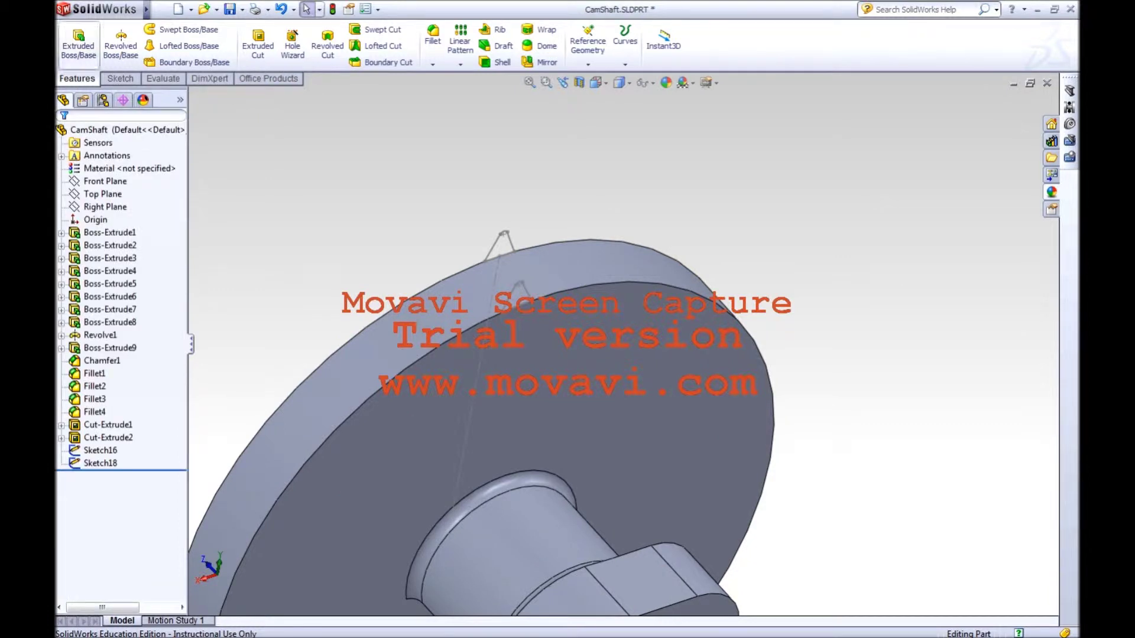
Start a 3D sketch and draw a line across the disc's rim joining one pair of matching base corners of the tooth profiles.
left_click(120, 78)
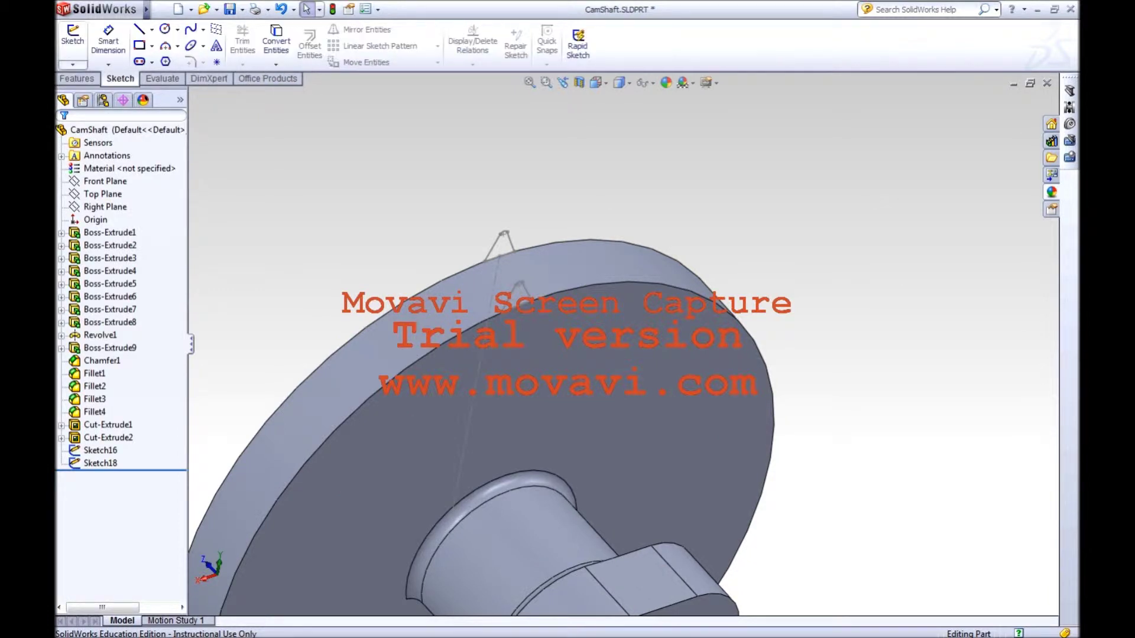
left_click(73, 64)
left_click(100, 93)
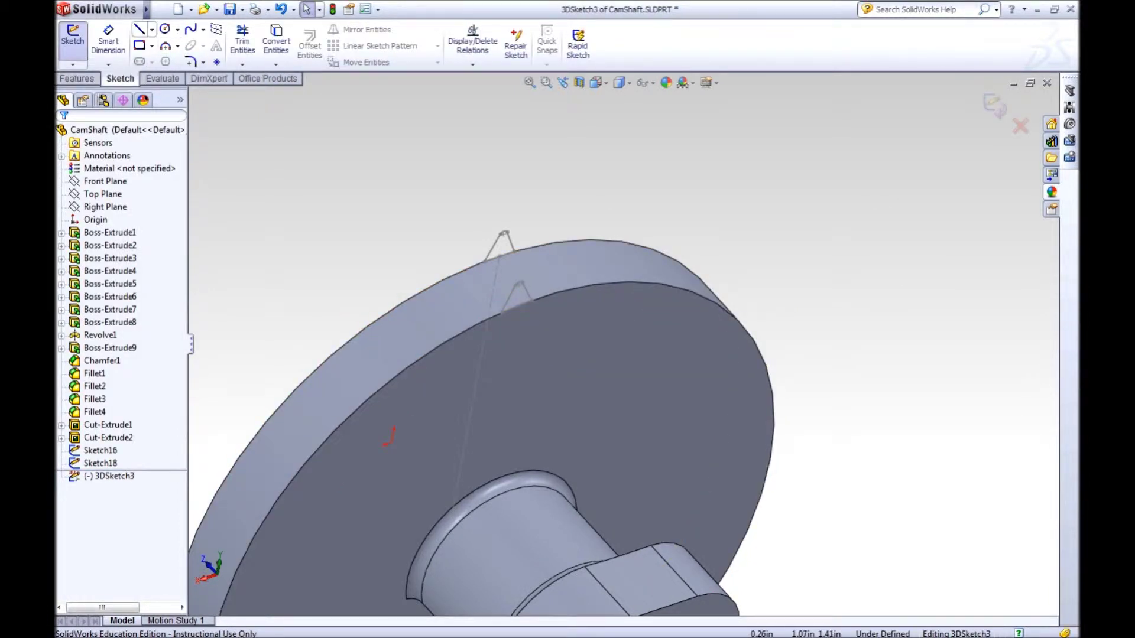
left_click(139, 29)
left_click(485, 261)
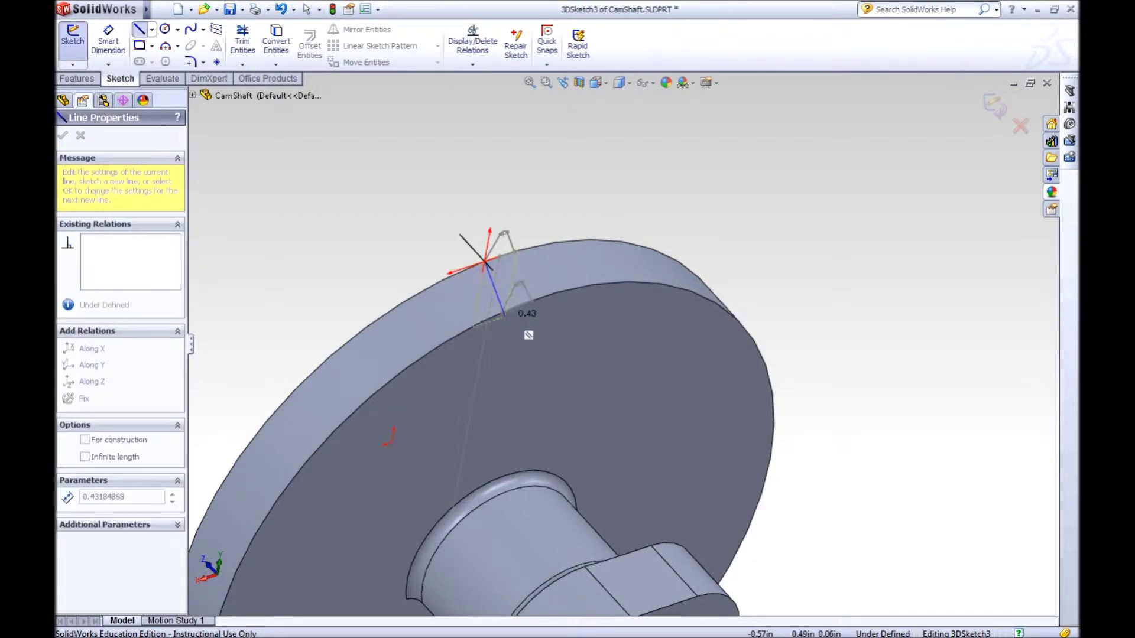
left_click(501, 312)
key("Escape")
key("Escape")
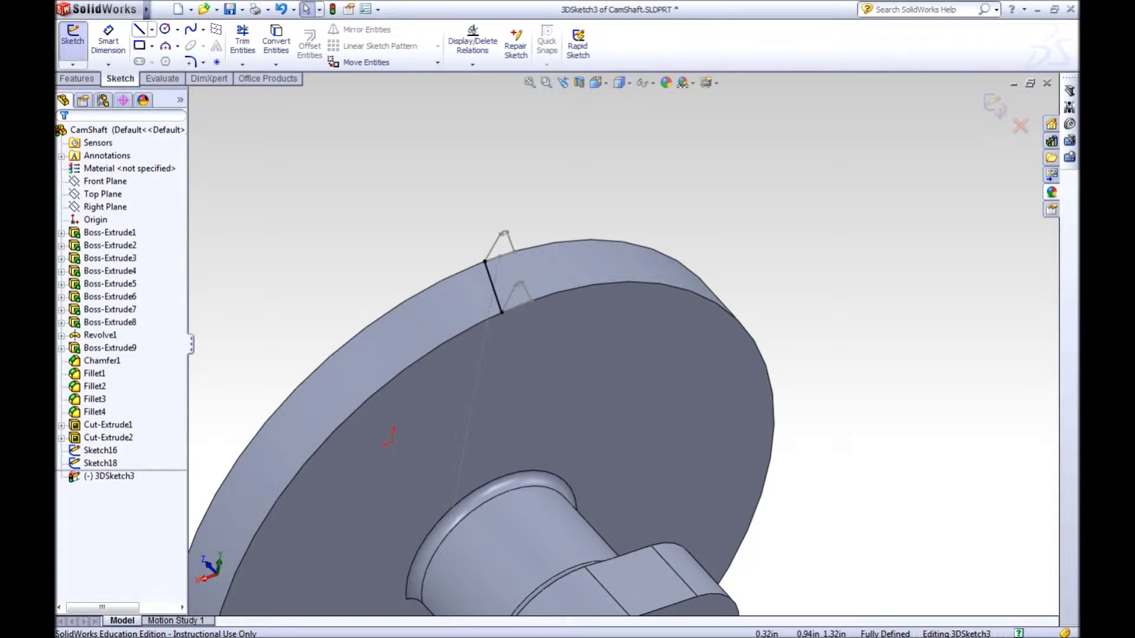
Draw a second 3D sketch line across the rim joining the other pair of base corners of the two profiles.
left_click(152, 29)
left_click(157, 41)
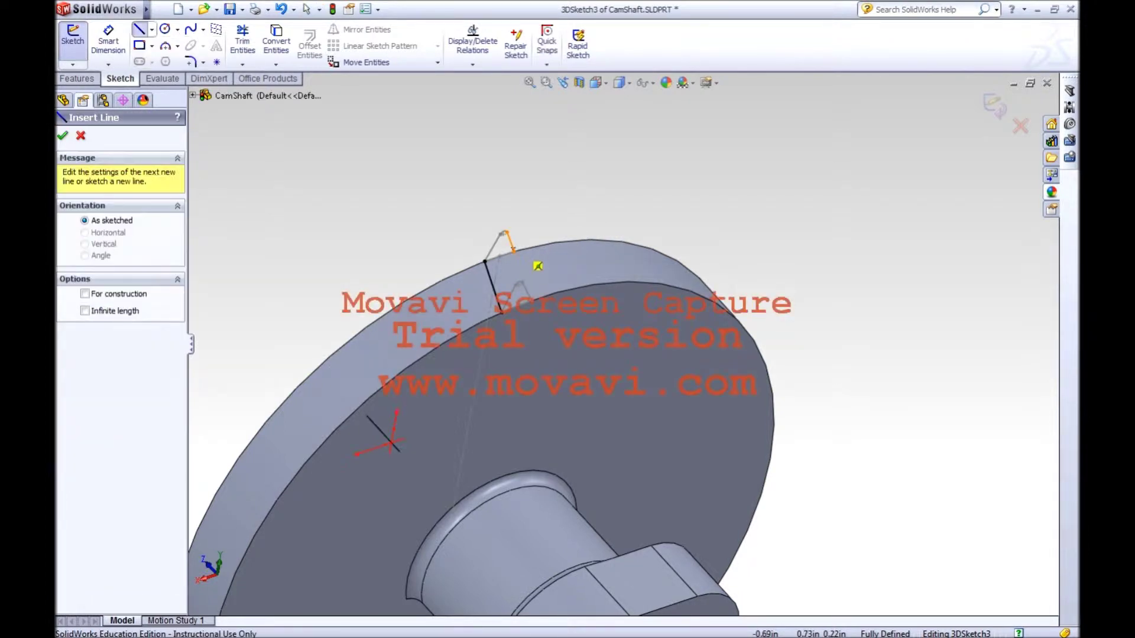
left_click(514, 251)
left_click(533, 301)
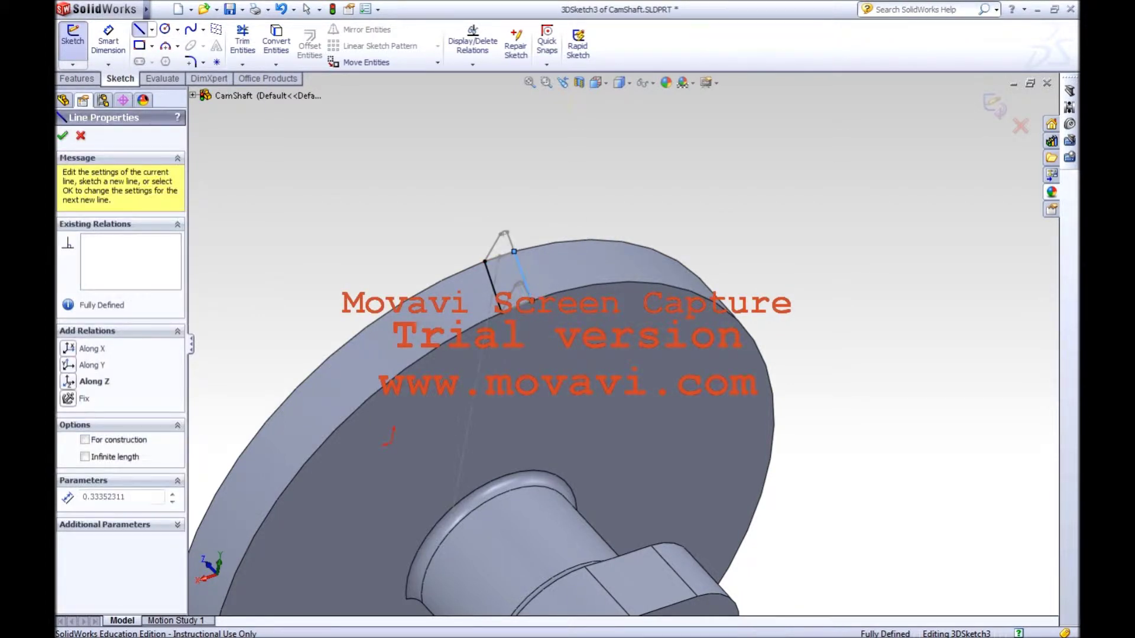
key("Escape")
mouse_move(571, 251)
middle_mouse_down()
mouse_move(645, 316)
mouse_move(532, 284)
middle_mouse_up()
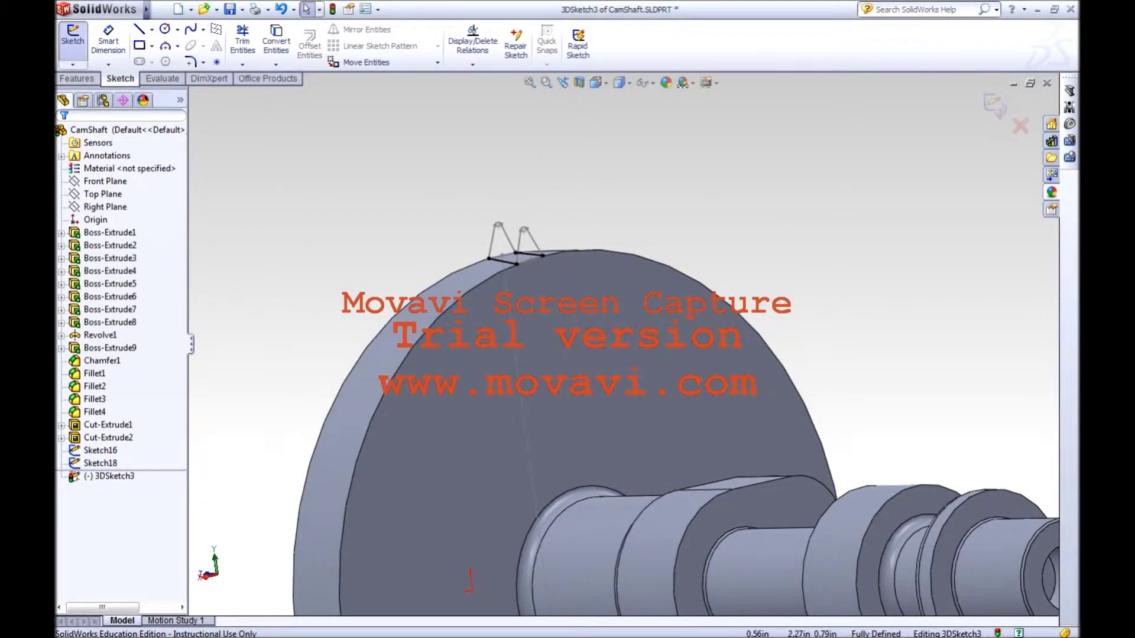
middle_click_drag(470, 581, 421, 512)
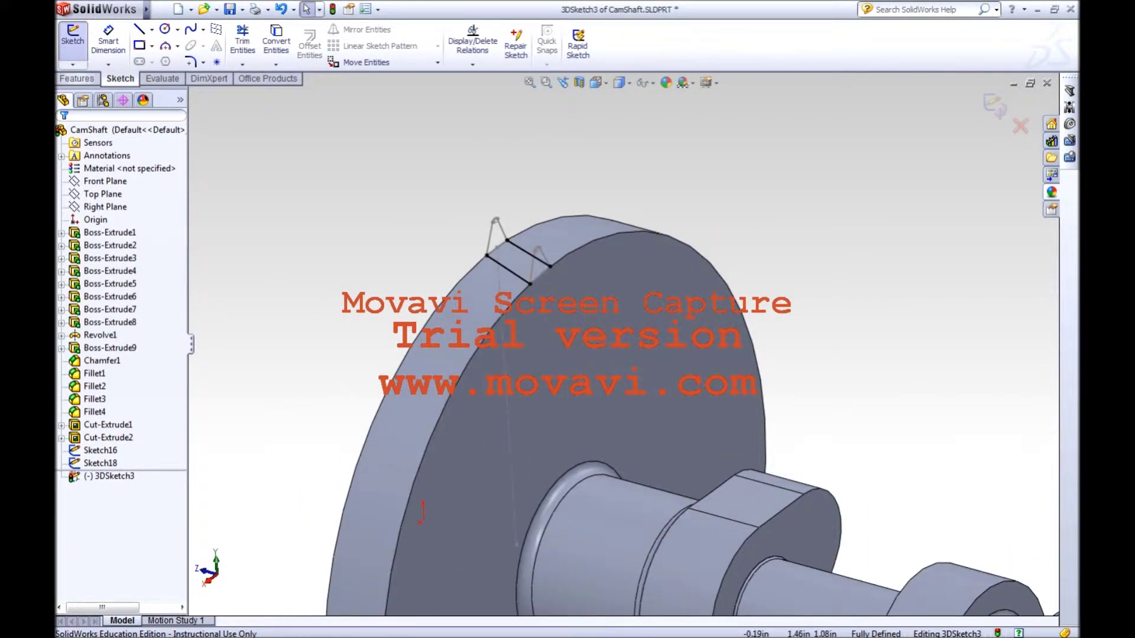
Loft a solid tooth between Sketch16 and Sketch18, picking both profiles near their rounded tips.
left_click(77, 78)
left_click(189, 46)
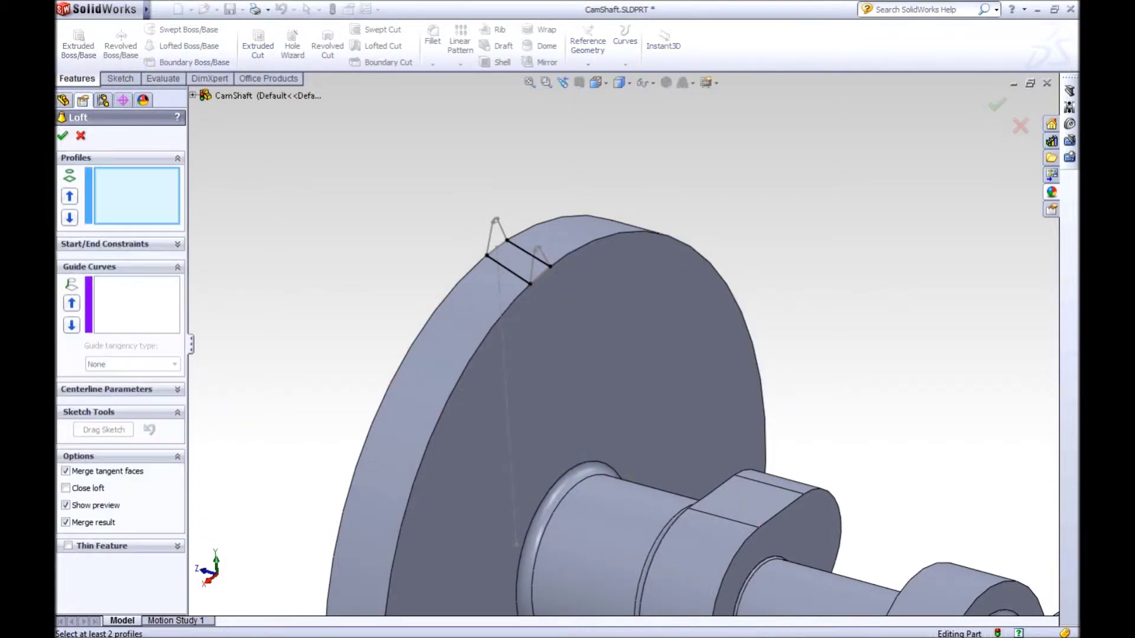
scroll(469, 205, "down", 5)
left_click(570, 251)
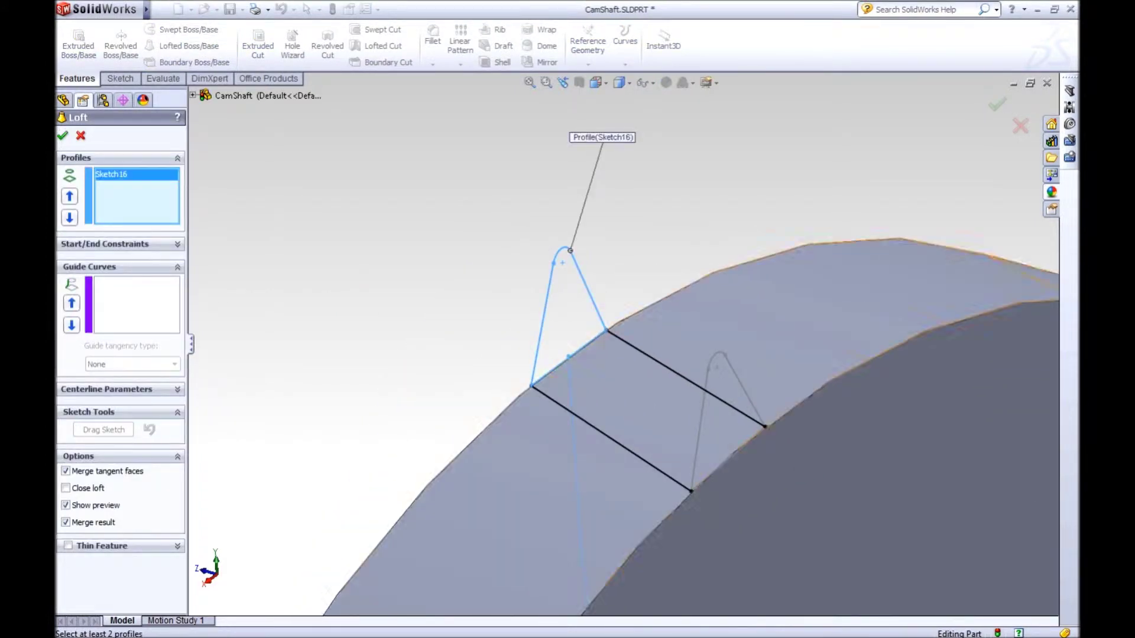
left_click(725, 355)
middle_click_drag(725, 355, 880, 331)
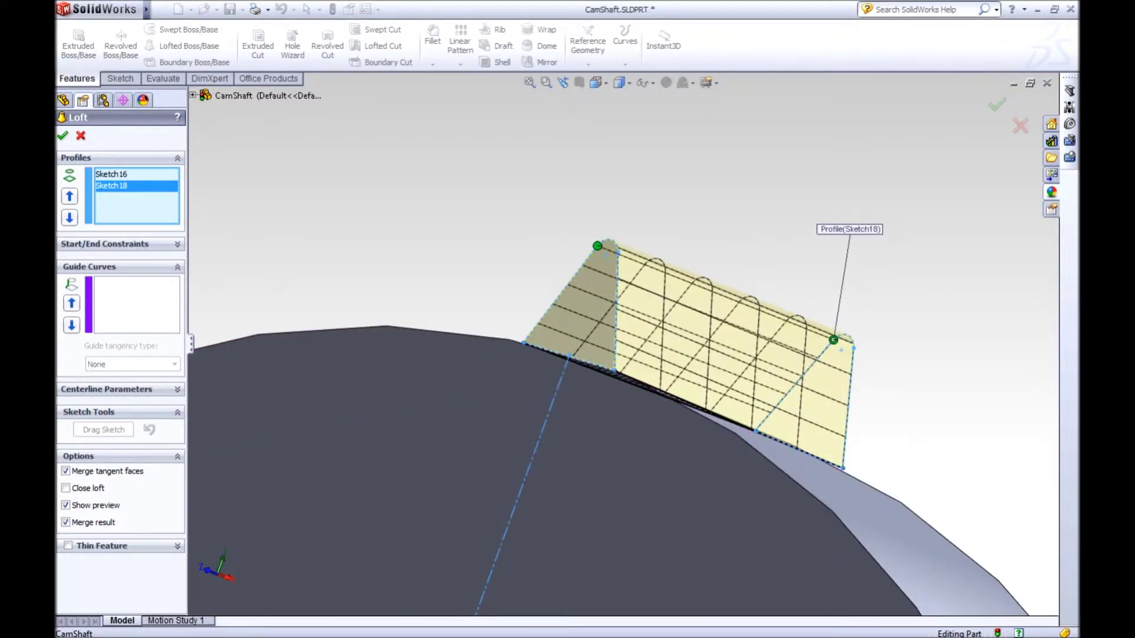
left_click(62, 135)
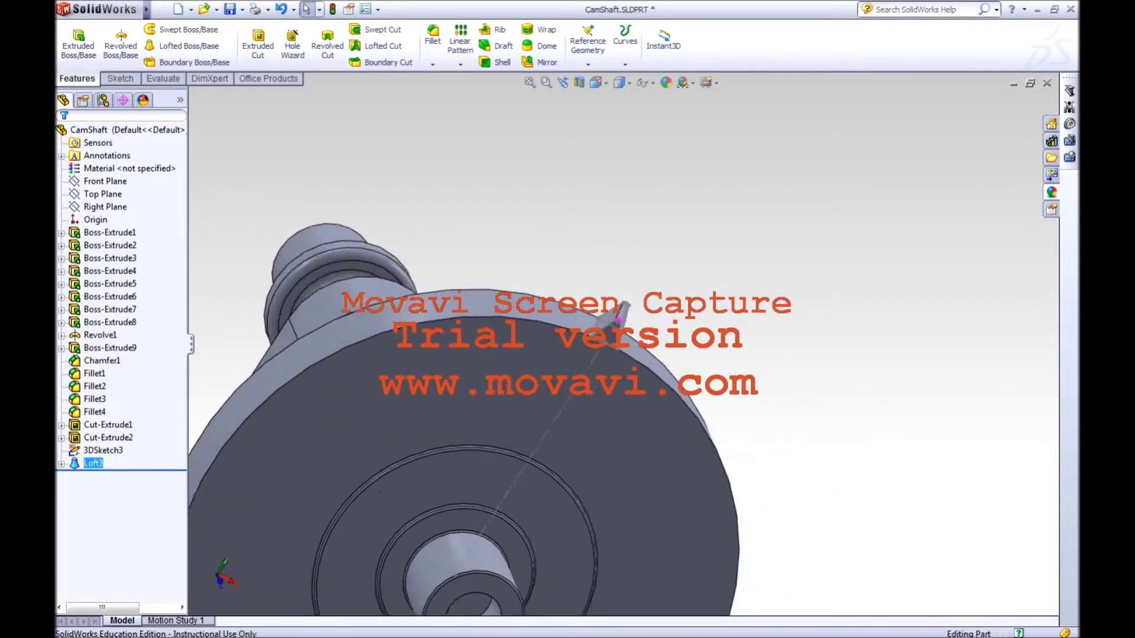
Inspect the lofted tooth on the disc's rim up close and from a distance.
middle_click_drag(662, 408, 665, 354)
left_click(706, 245)
scroll(677, 269, "down", 6)
middle_click_drag(638, 514, 594, 414)
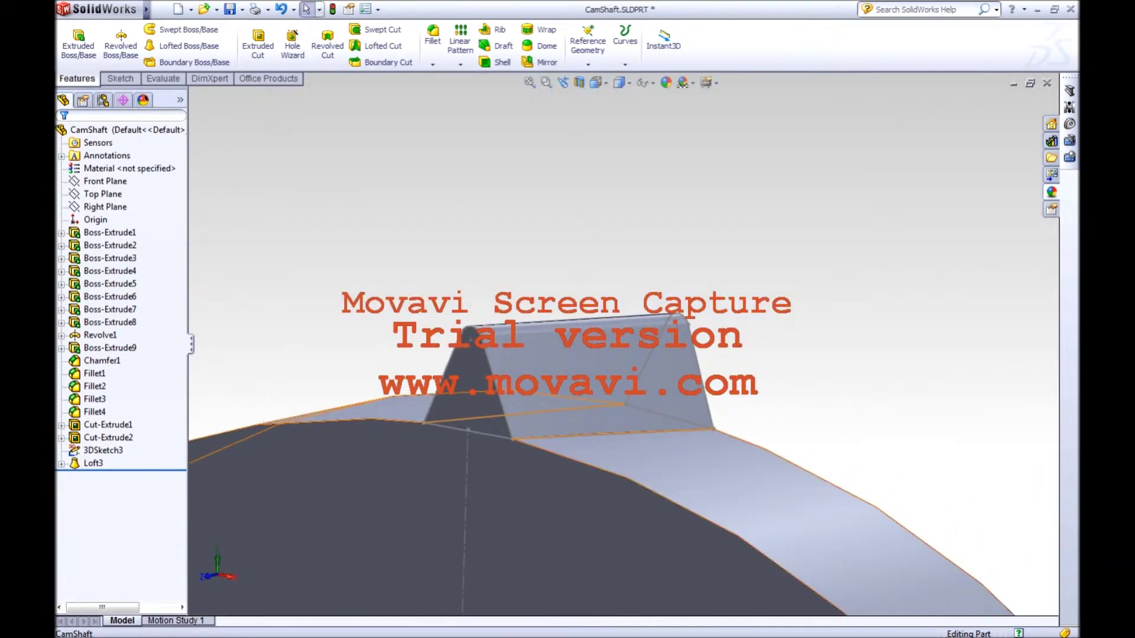
scroll(594, 414, "up", 6)
left_click(120, 78)
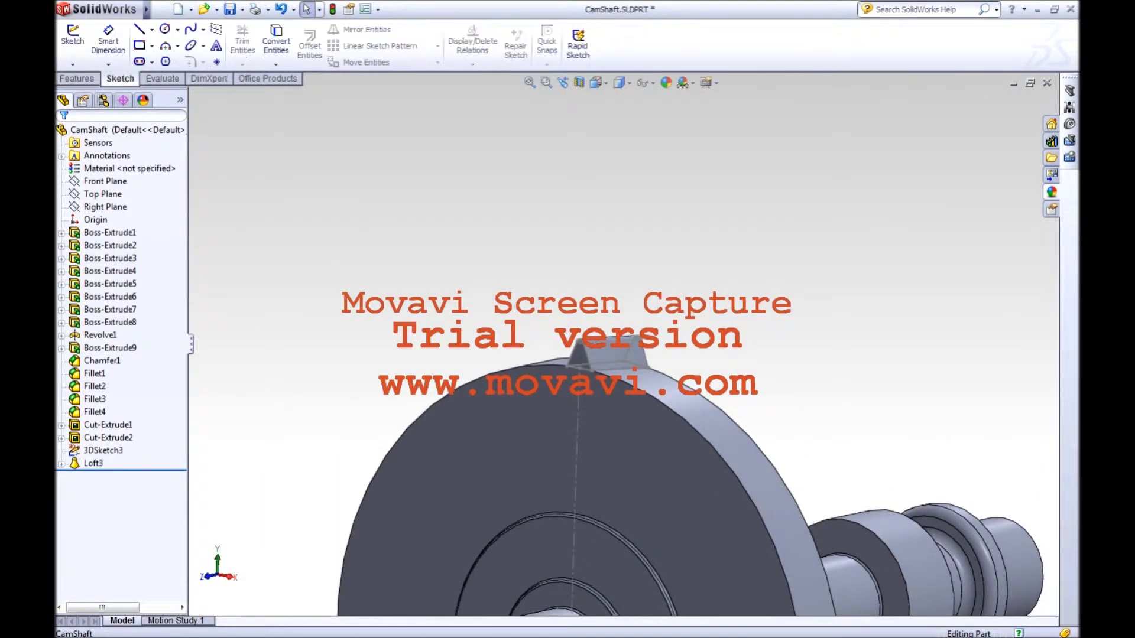
Fillet the two edges where the lofted tooth meets the disc's rim with a constant radius of 0.03 in.
left_click(76, 78)
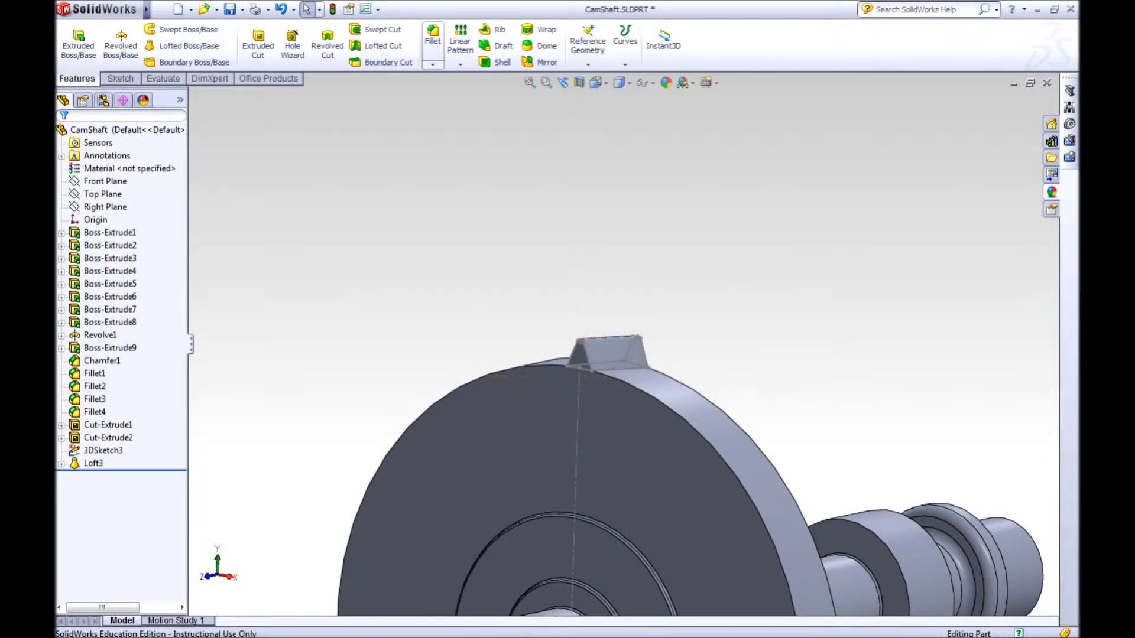
left_click(433, 37)
middle_click_drag(614, 355, 620, 437)
scroll(605, 346, "down", 6)
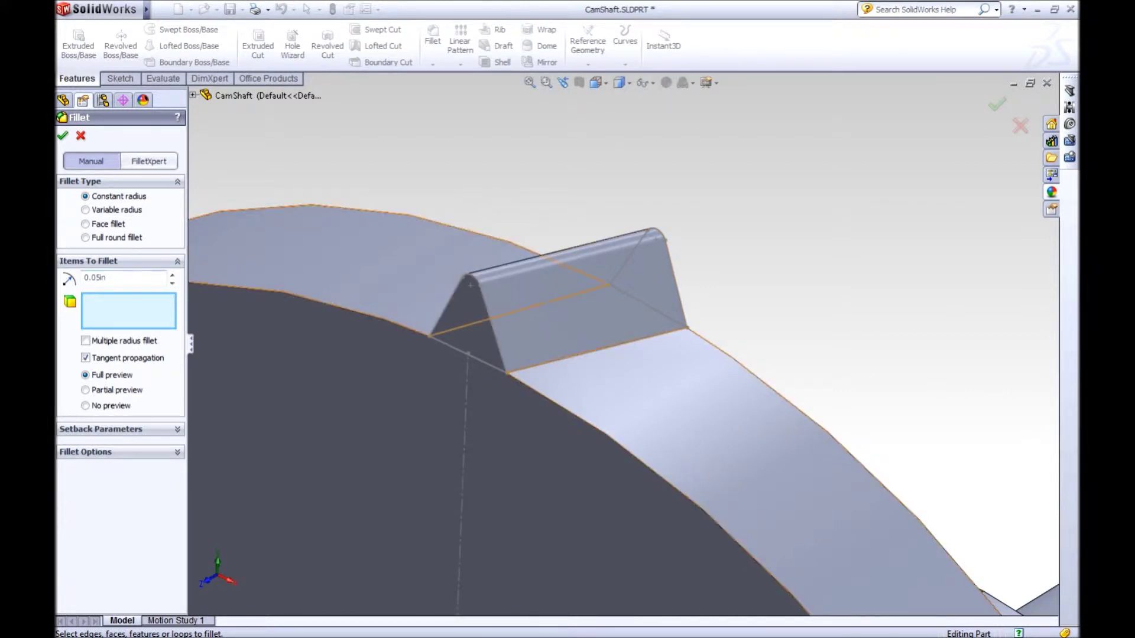
left_click(597, 350)
middle_click_drag(597, 350, 627, 384)
scroll(514, 313, "up", 7)
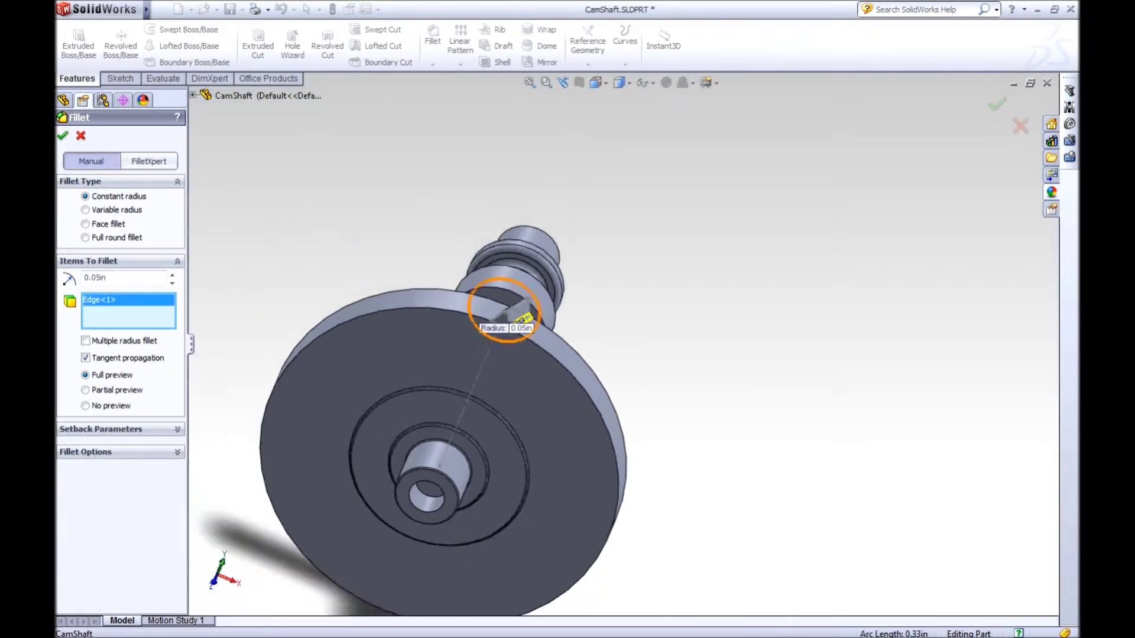
scroll(515, 313, "down", 9)
left_click(593, 299)
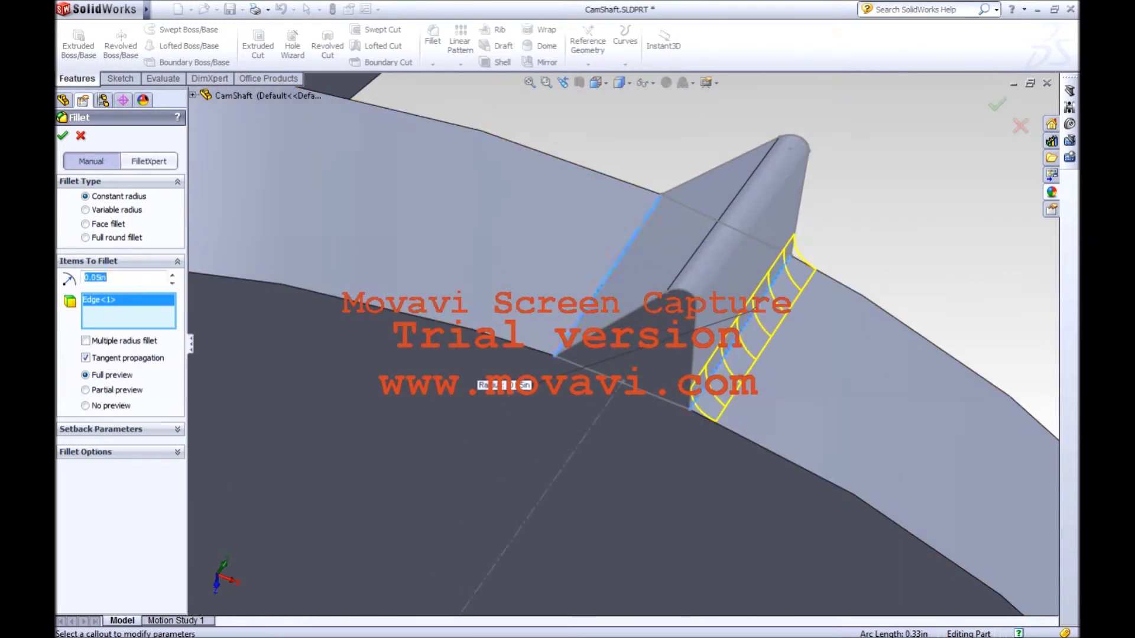
scroll(626, 343, "up", 7)
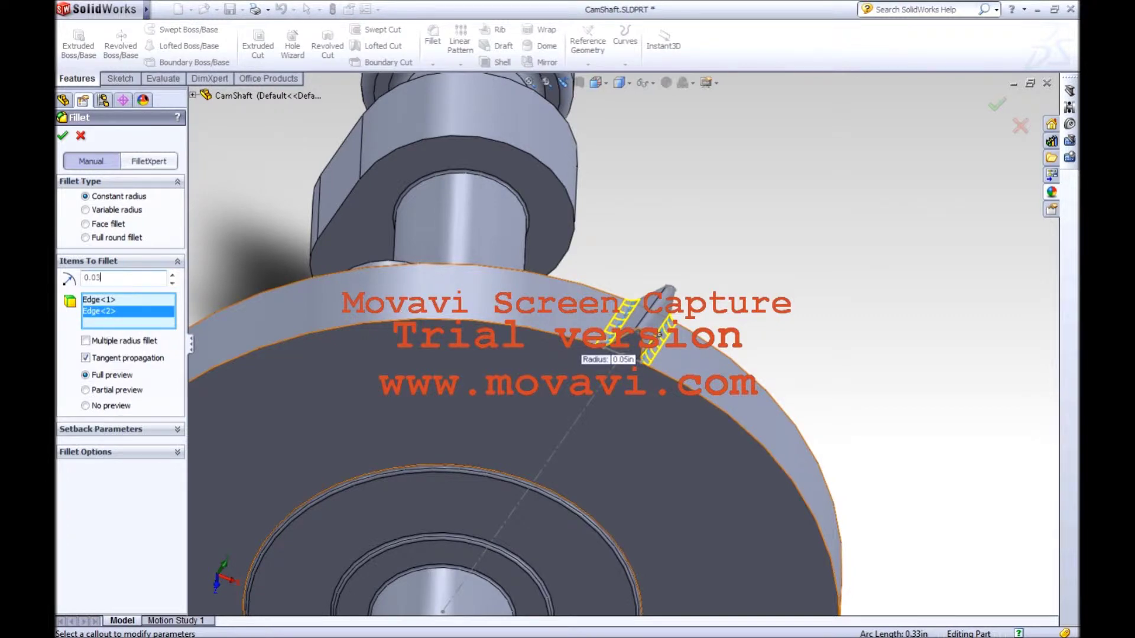
key("Return")
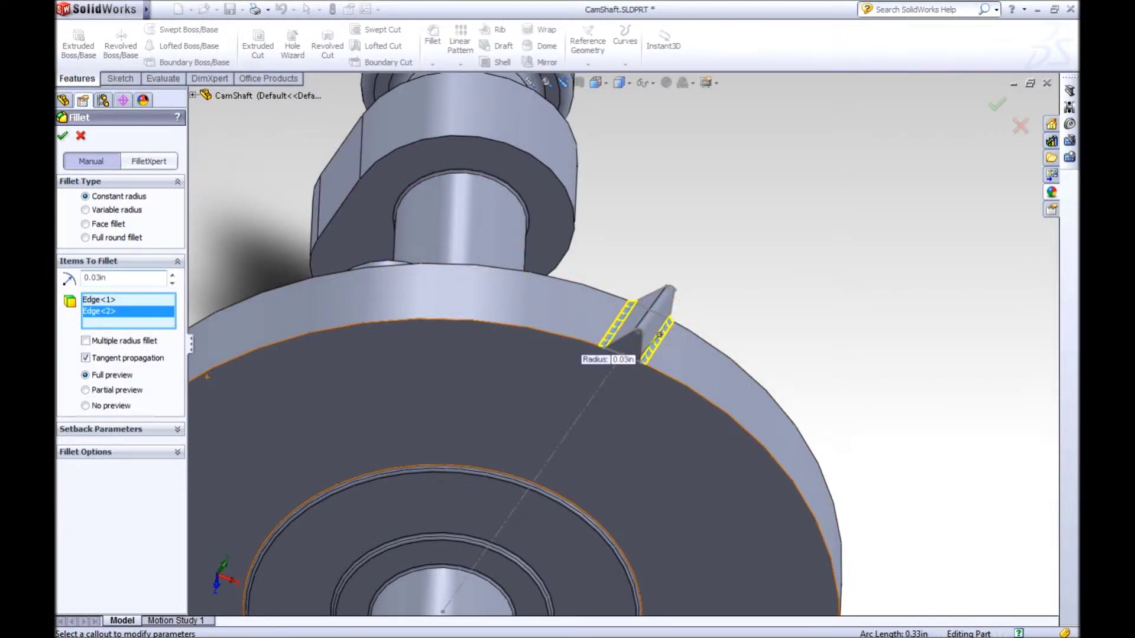
key("Return")
Examine the filleted tooth and the whole camshaft from several angles.
scroll(625, 340, "up", 7)
middle_click_drag(624, 340, 582, 290)
scroll(582, 289, "down", 2)
scroll(603, 240, "down", 5)
middle_click_drag(594, 345, 618, 334)
scroll(617, 342, "up", 8)
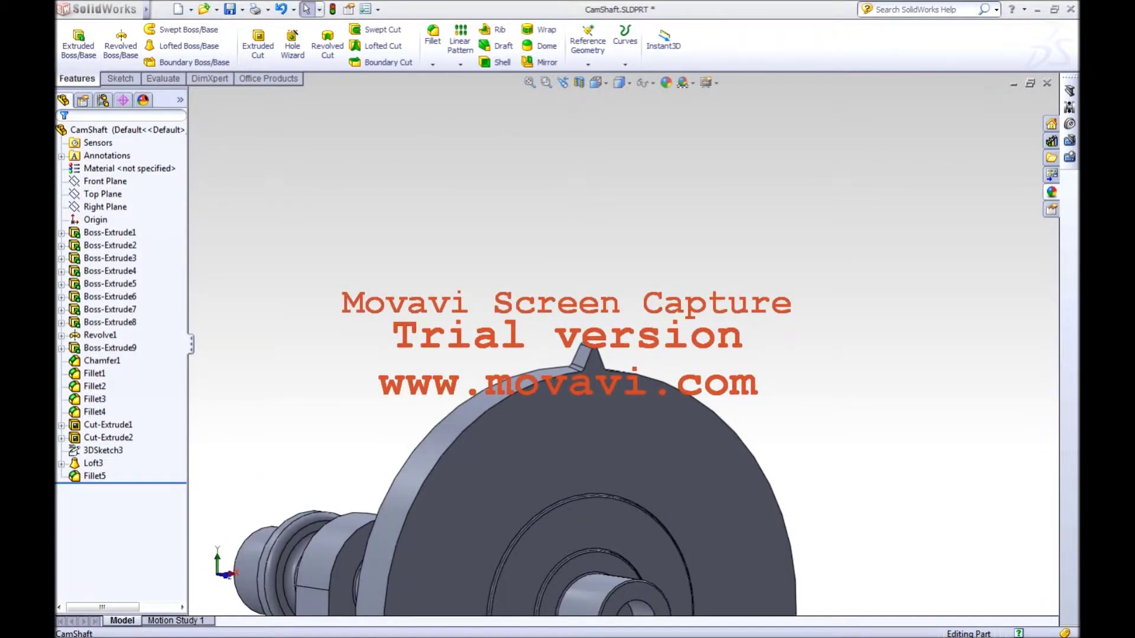
middle_click_drag(621, 342, 653, 367)
scroll(612, 358, "up", 8)
scroll(609, 361, "down", 5)
scroll(653, 368, "down", 1)
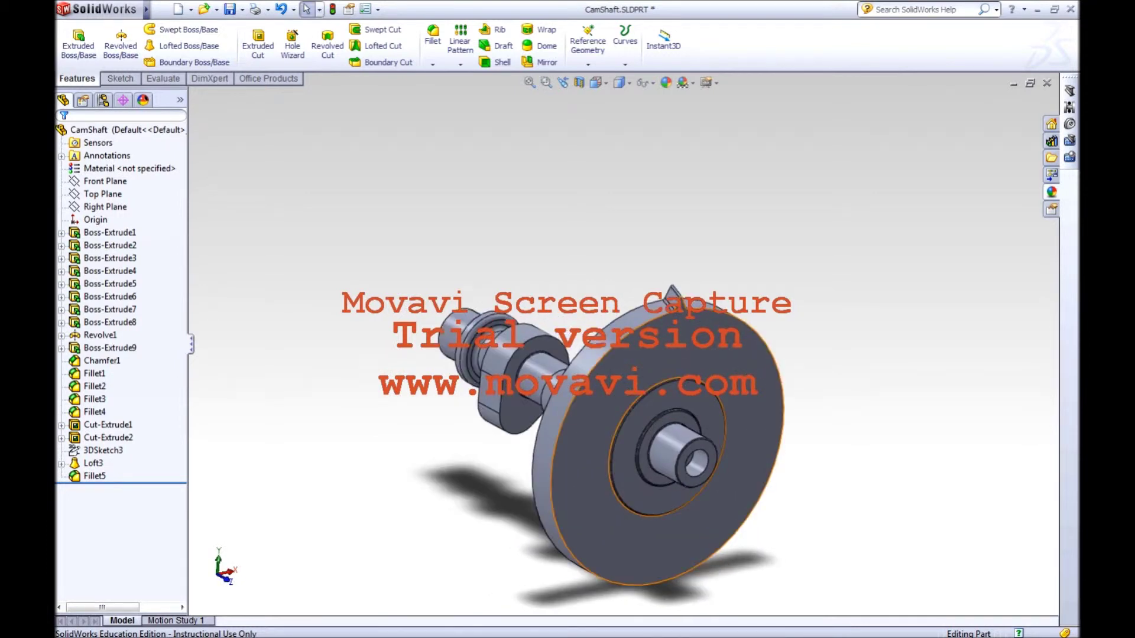
middle_click_drag(641, 417, 585, 387)
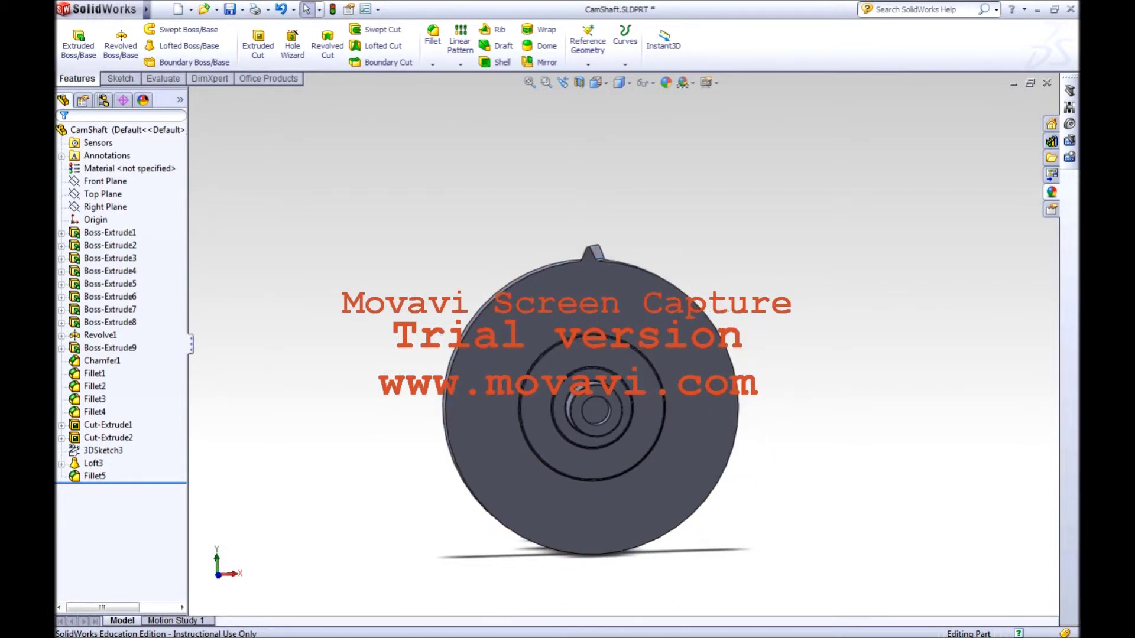
Set up a circular pattern of Loft3 and Fillet5 around the large disc's circular rim edge.
left_click(461, 65)
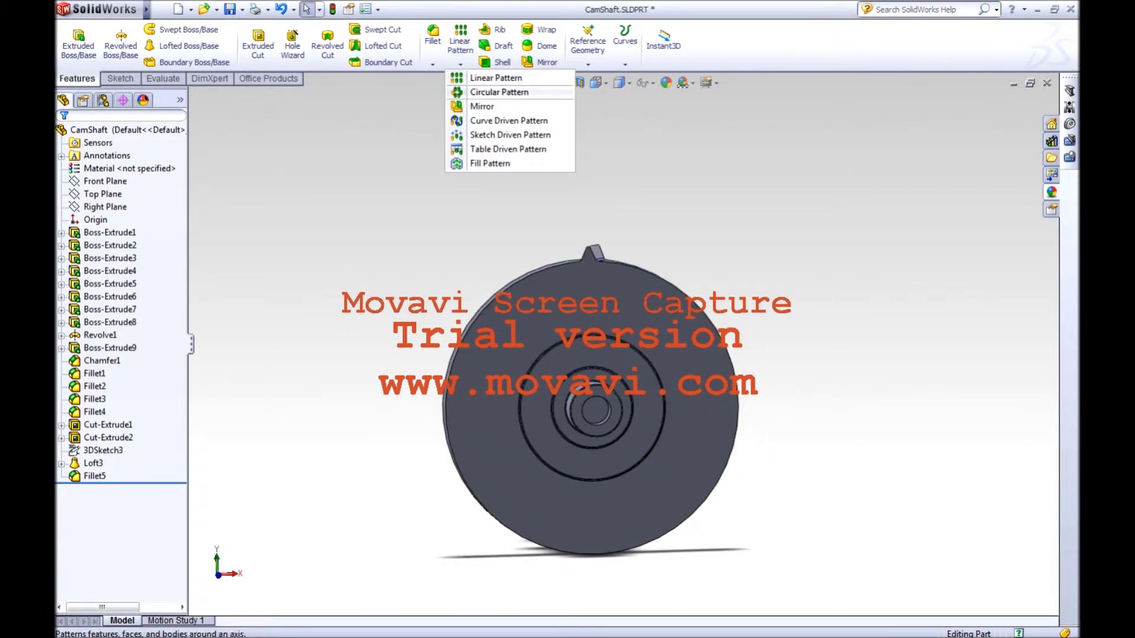
left_click(499, 93)
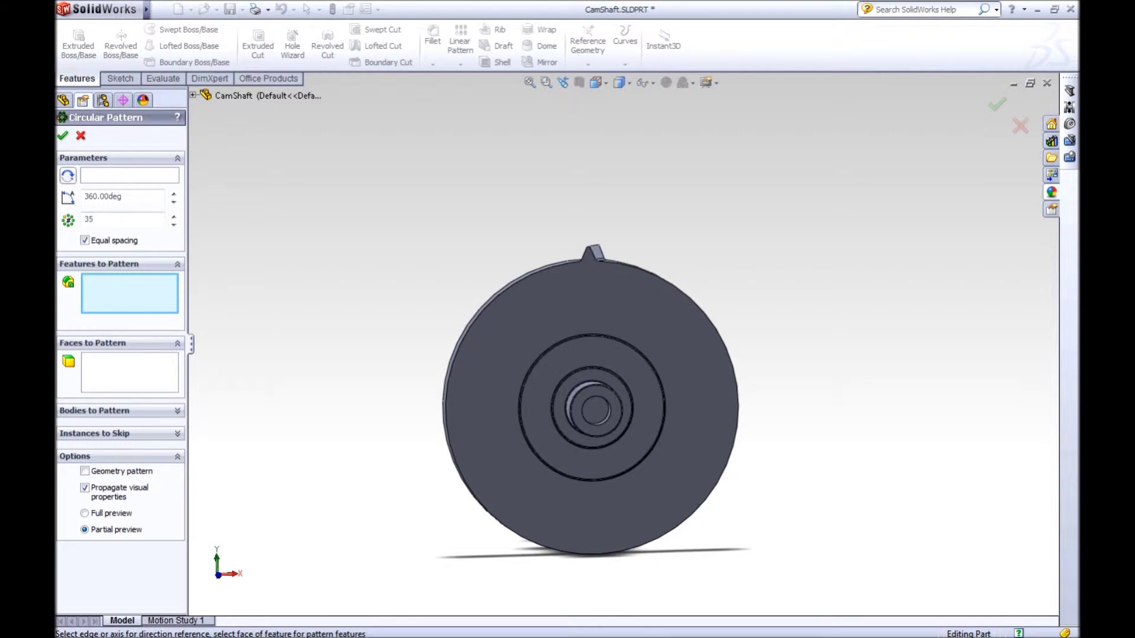
scroll(643, 261, "down", 5)
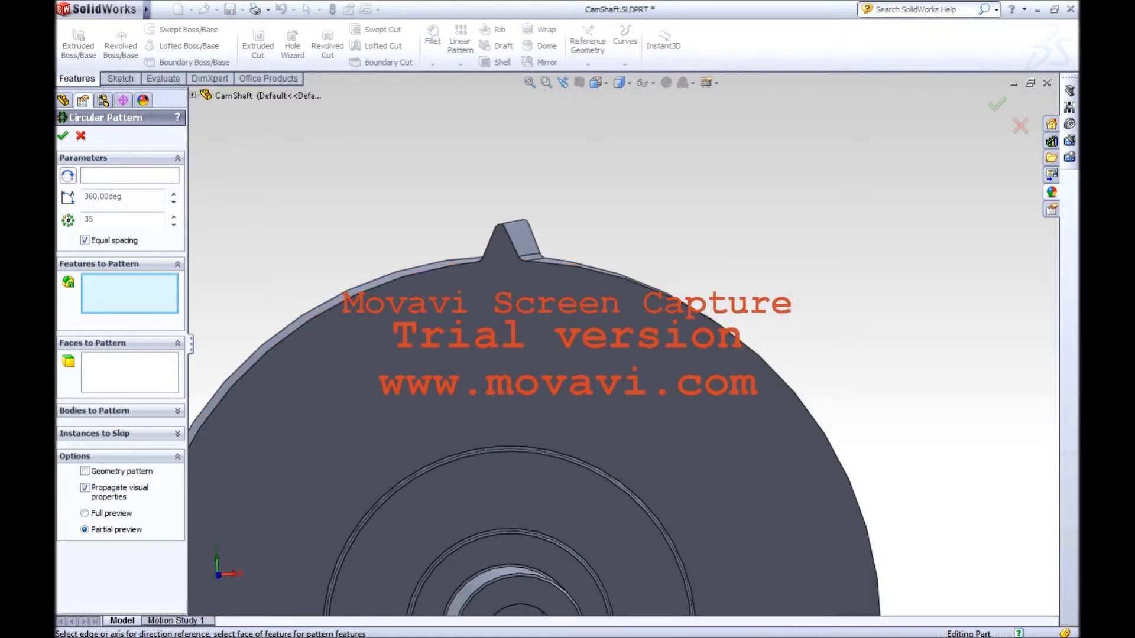
left_click(636, 282)
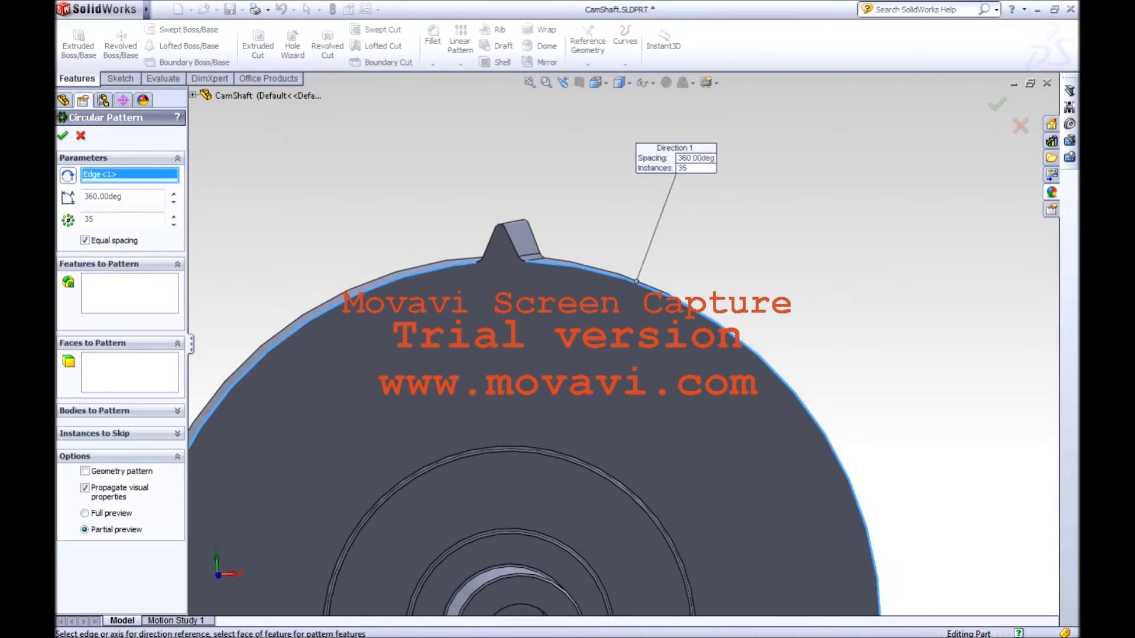
left_click(130, 294)
left_click(193, 96)
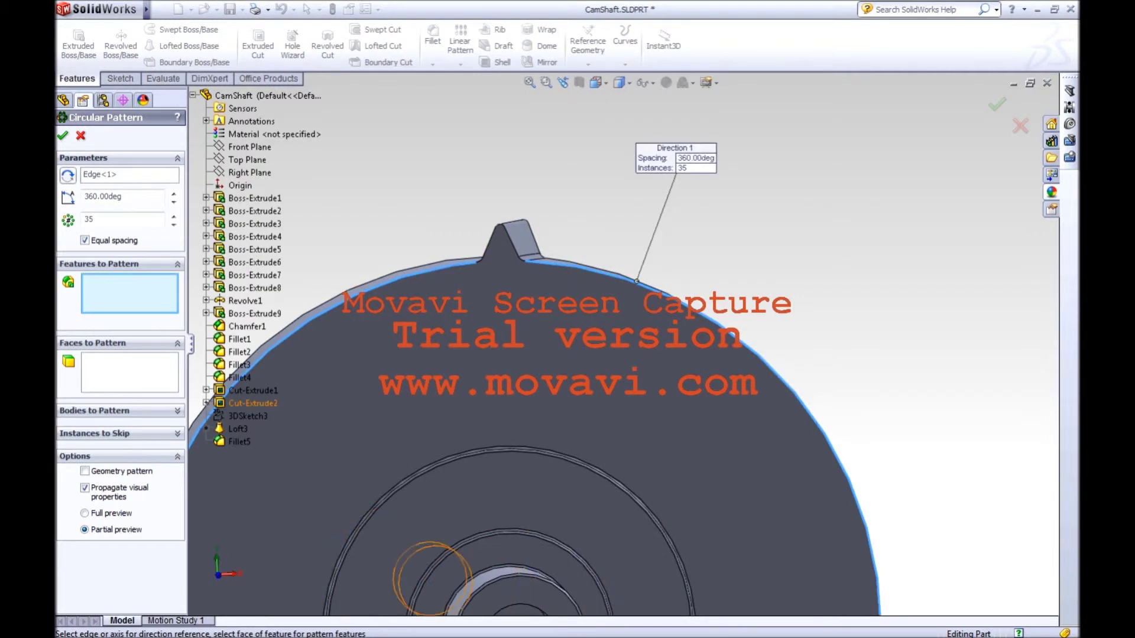
left_click(238, 429)
left_click(240, 442)
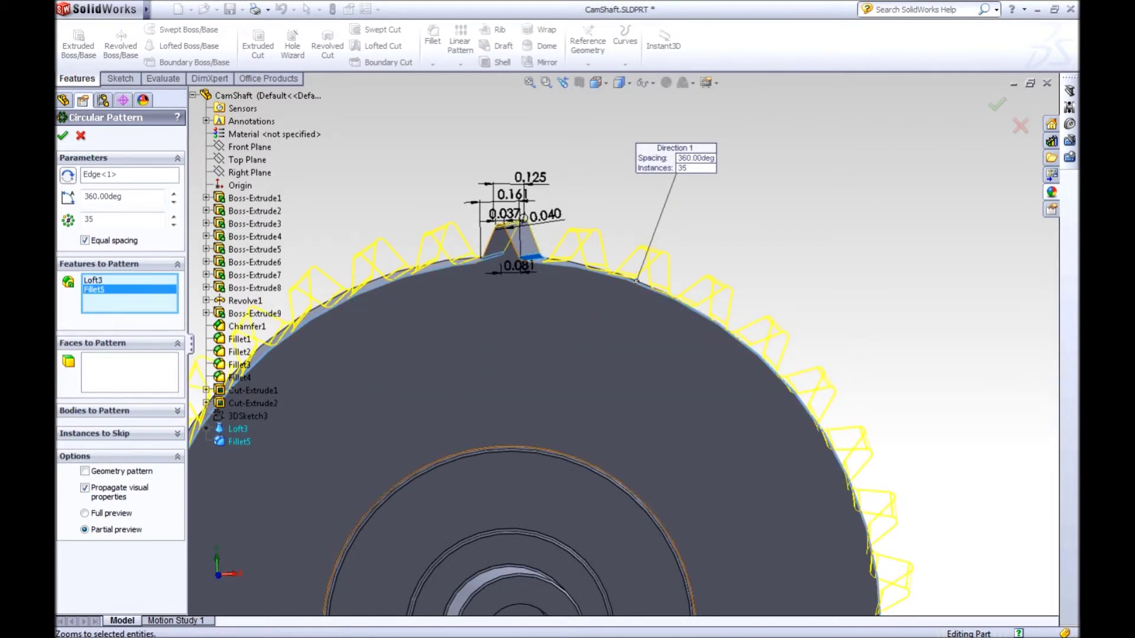
Set the tooth pattern to 48 equally spaced instances over 360 degrees and create it.
middle_click_drag(520, 408, 579, 423)
scroll(579, 422, "up", 5)
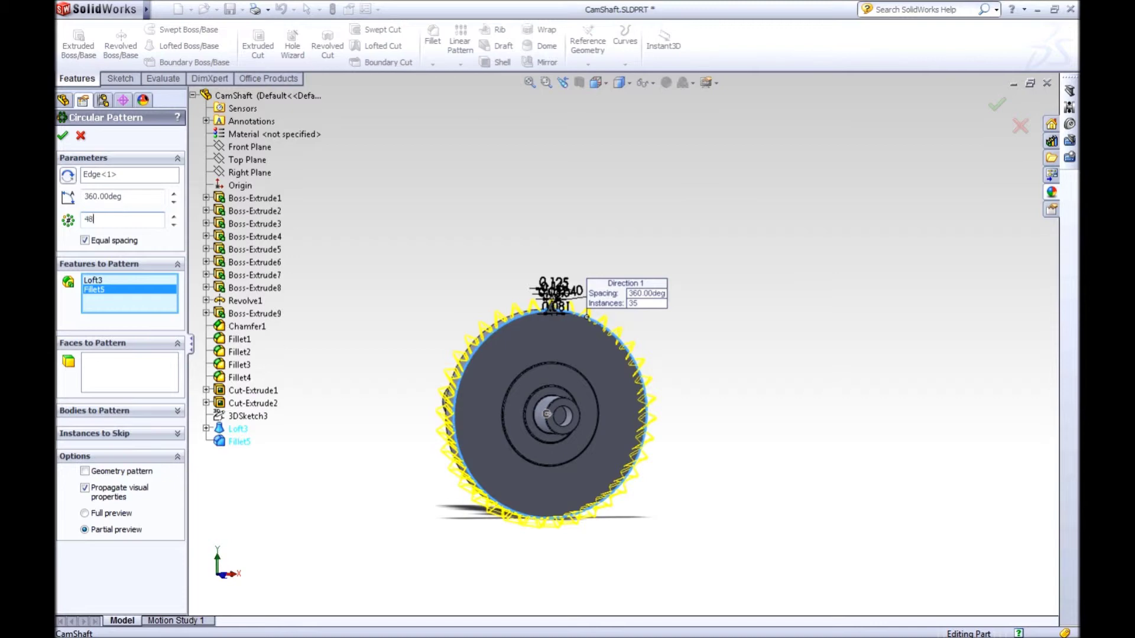
middle_click_drag(522, 411, 555, 373)
scroll(520, 414, "down", 8)
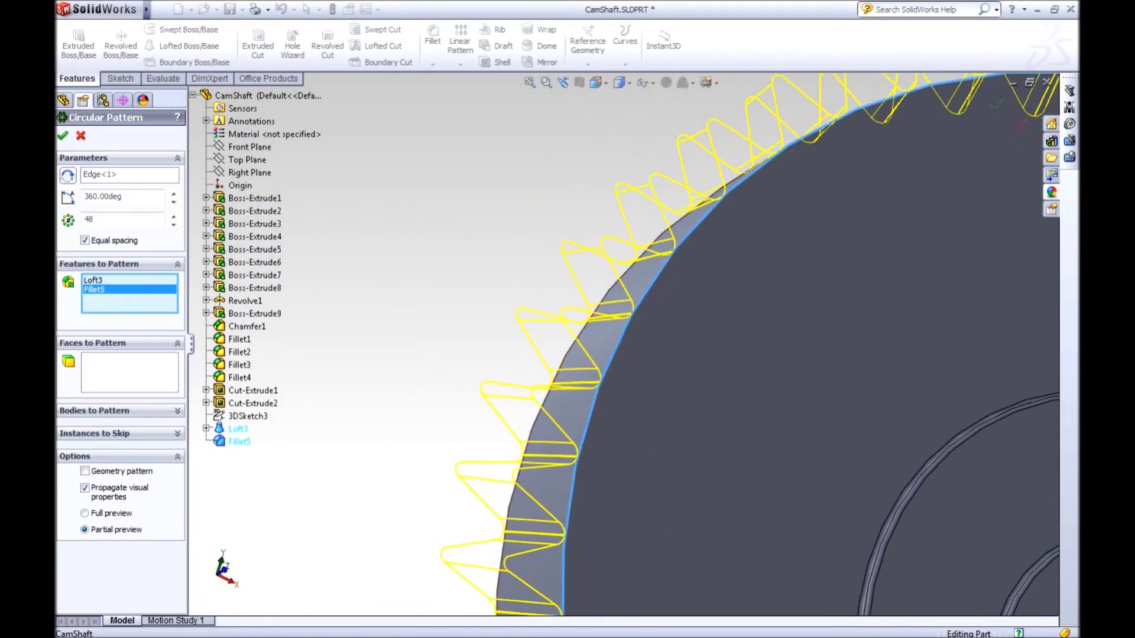
scroll(689, 396, "up", 10)
middle_click_drag(688, 396, 657, 443)
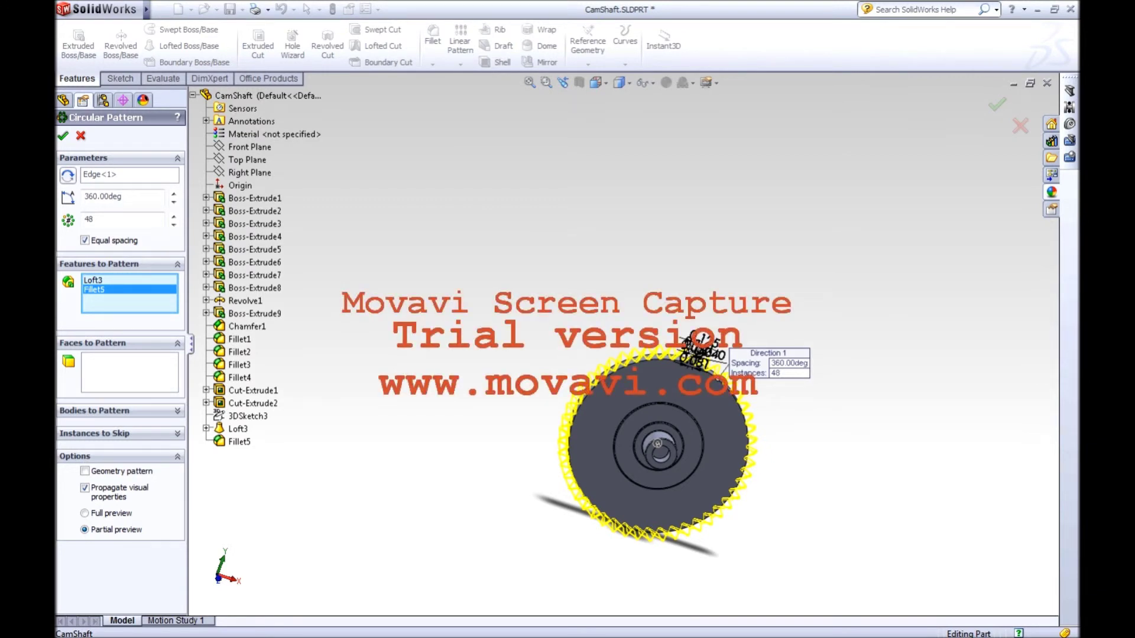
key("Return")
Inspect the patterned gear teeth up close from the side and the whole camshaft from a distance.
middle_click_drag(615, 370, 707, 414)
scroll(706, 426, "down", 5)
scroll(668, 357, "up", 1)
middle_click_drag(668, 356, 839, 354)
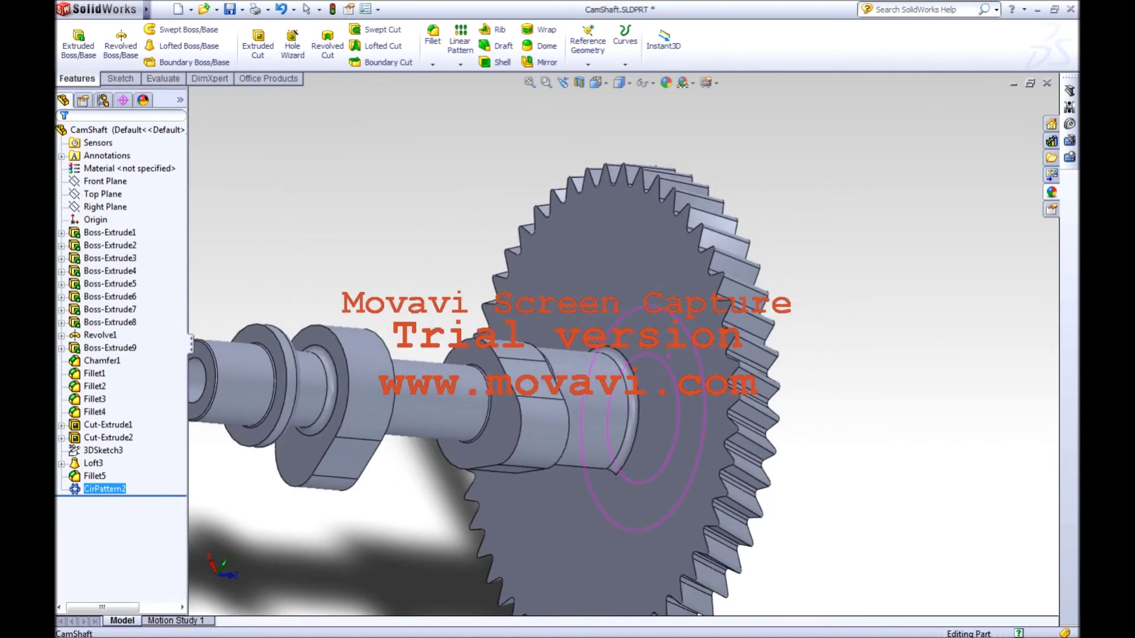
scroll(639, 352, "up", 6)
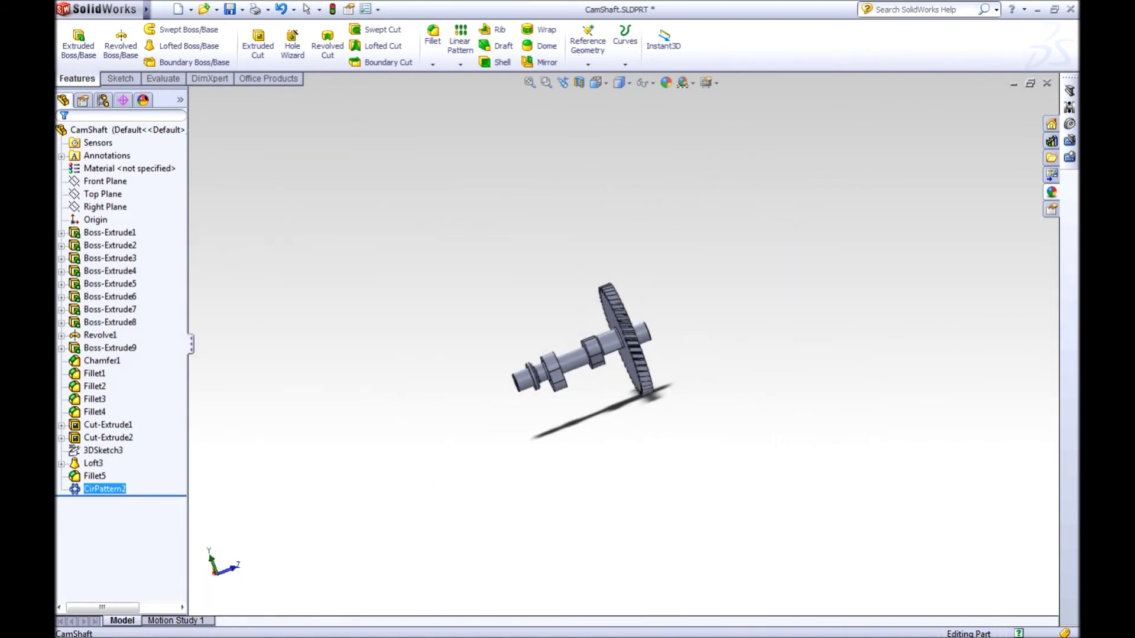